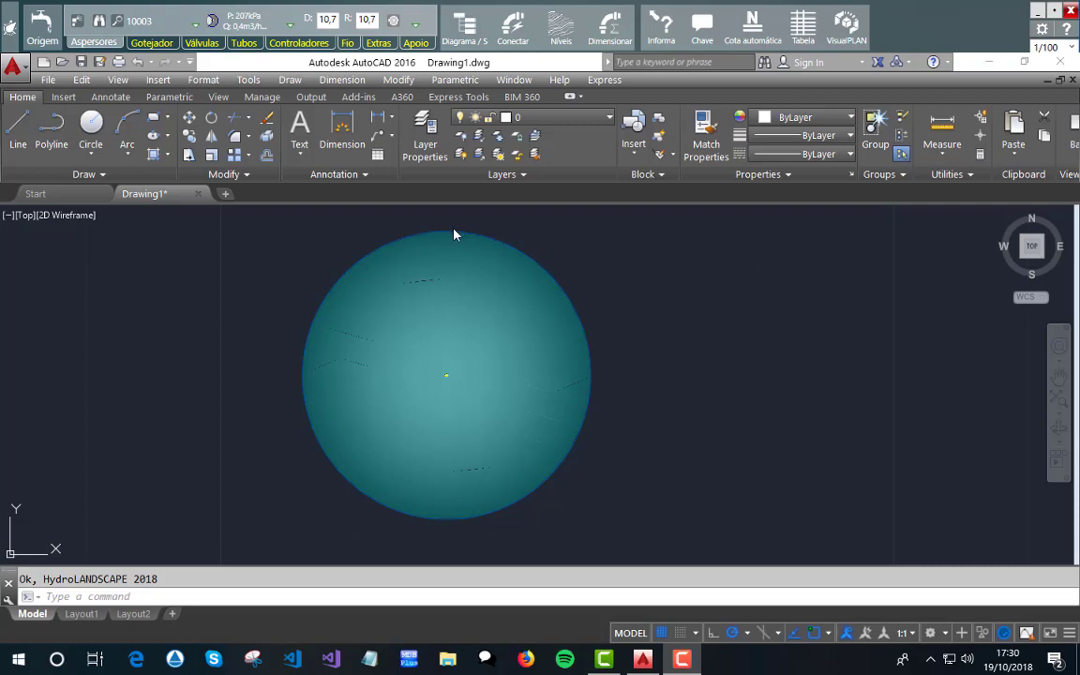
# - Inspect the item information of the existing teal sprinkler 10003 in the drawing
pyautogui.click(669, 44)
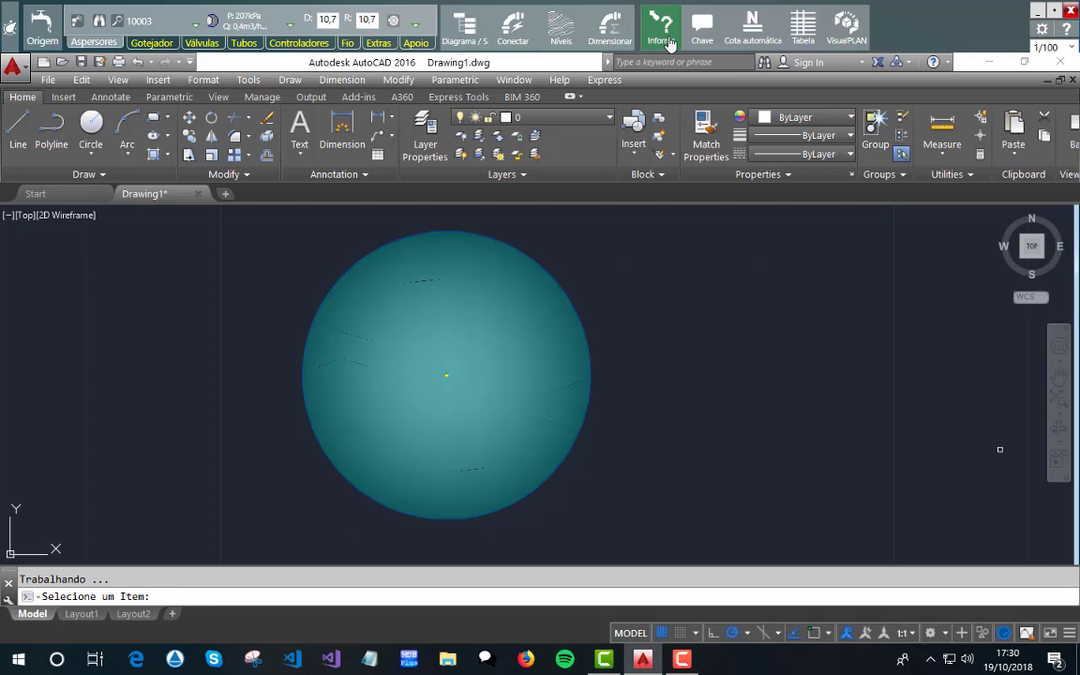
pyautogui.click(586, 405)
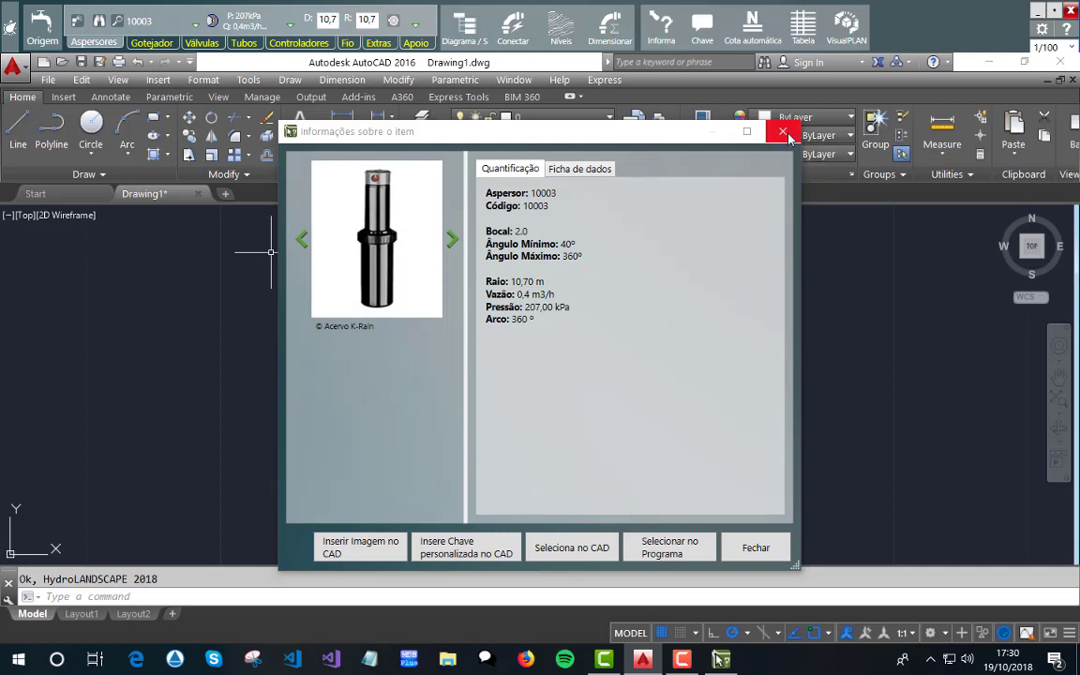
pyautogui.click(785, 134)
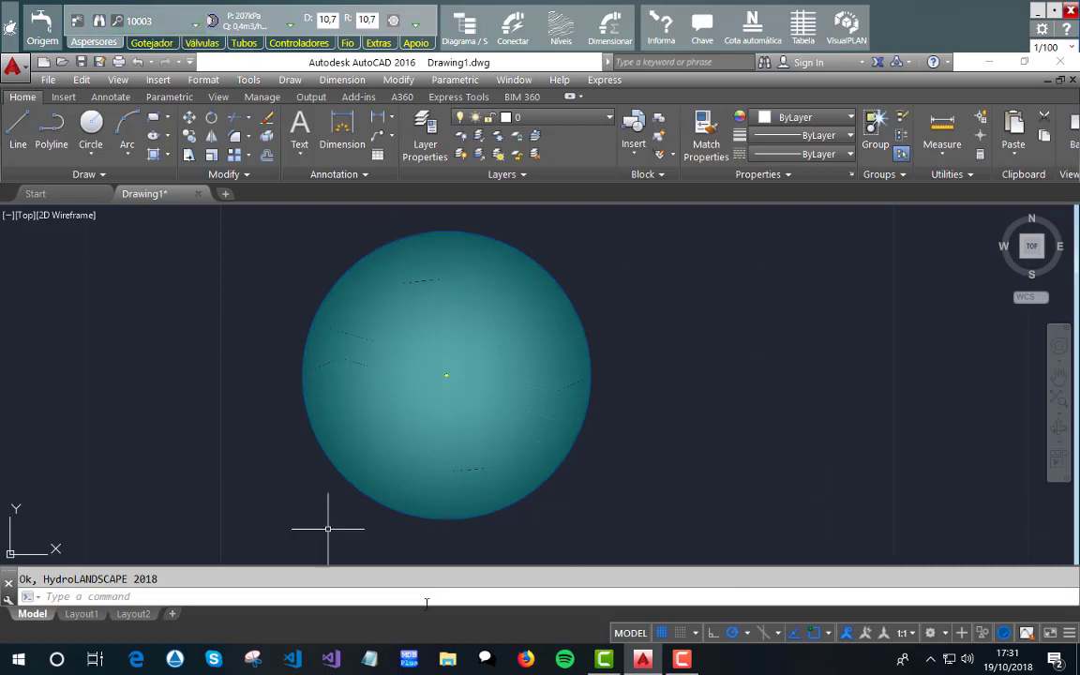
# - Choose K-Rain model 13012 (radius 9.1 m) from the sprinkler catalog as the active sprinkler
pyautogui.click(156, 26)
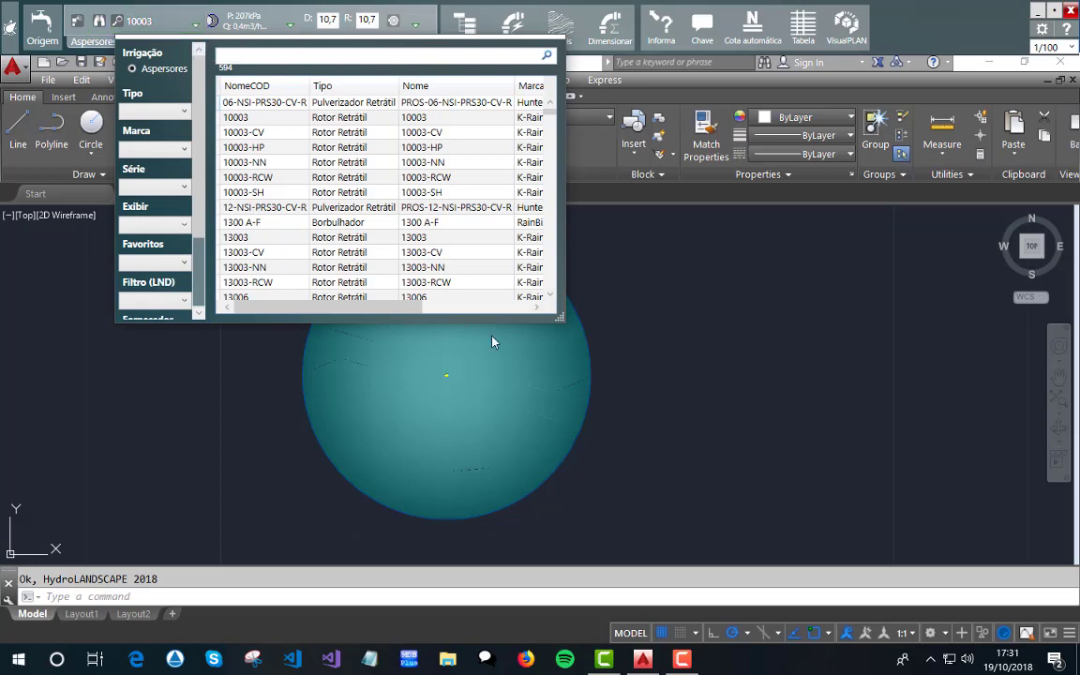
pyautogui.moveTo(561, 320); pyautogui.dragTo(677, 428)
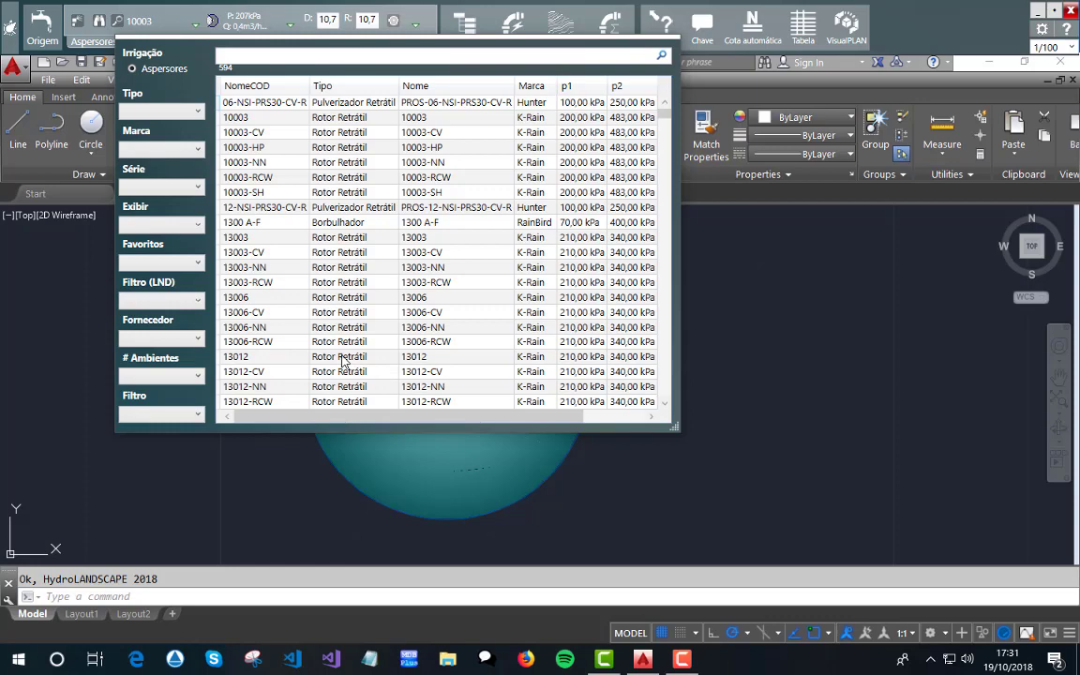
pyautogui.doubleClick(343, 361)
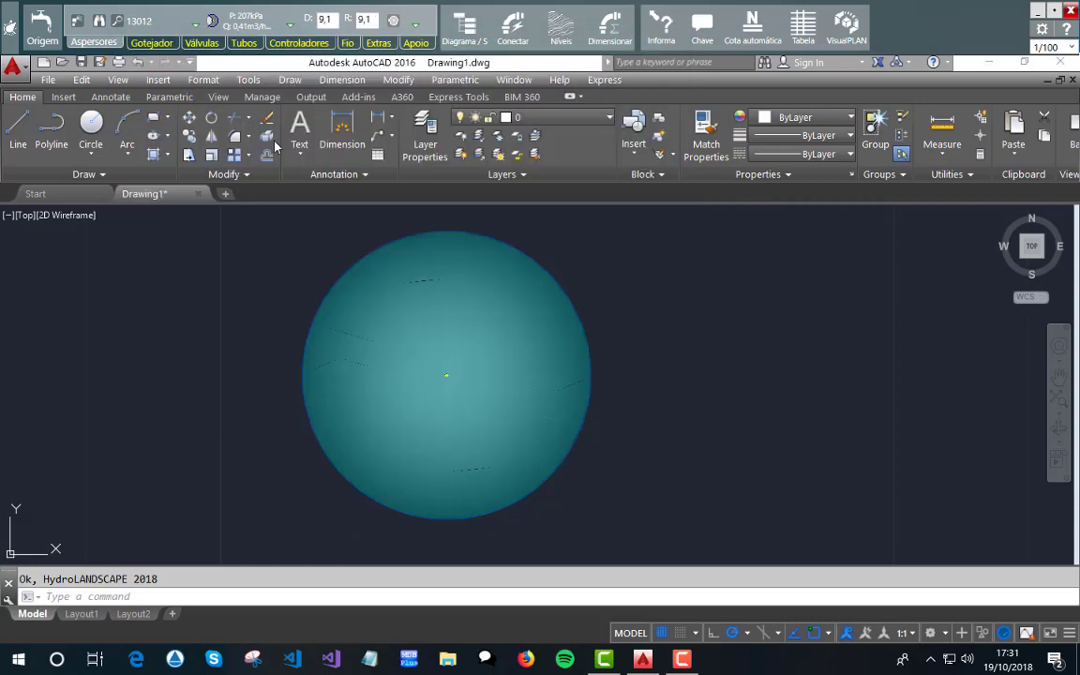
# - Give sprinkler 13012 the Minipro 1.5 nozzle at 9.40 m radius and 276 kPa
pyautogui.click(251, 26)
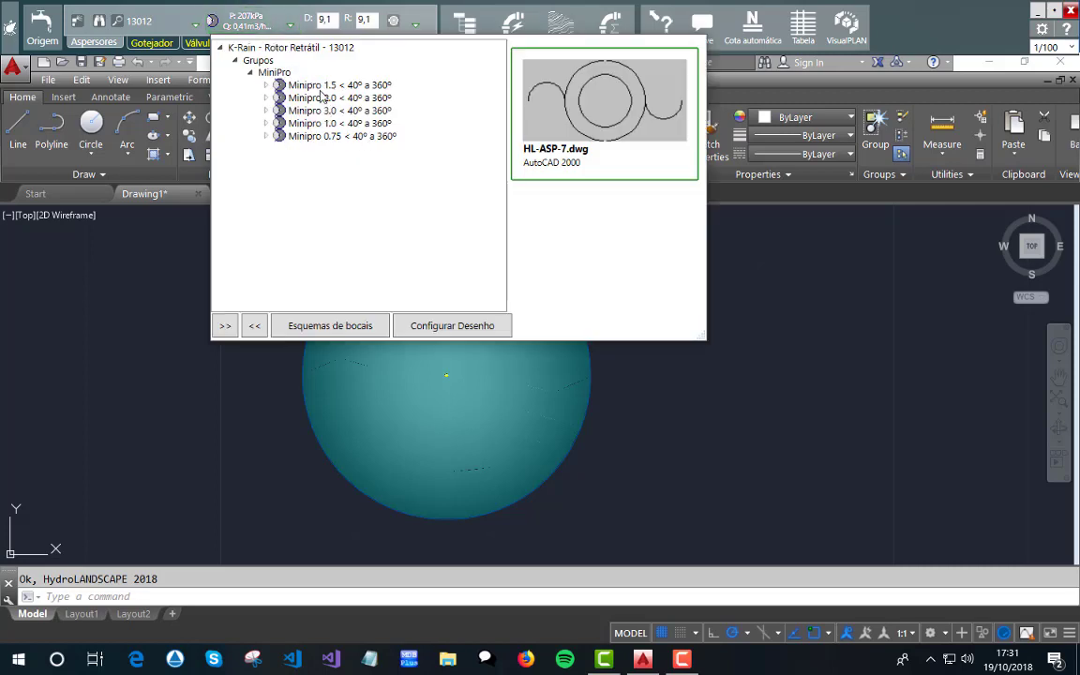
pyautogui.click(280, 84)
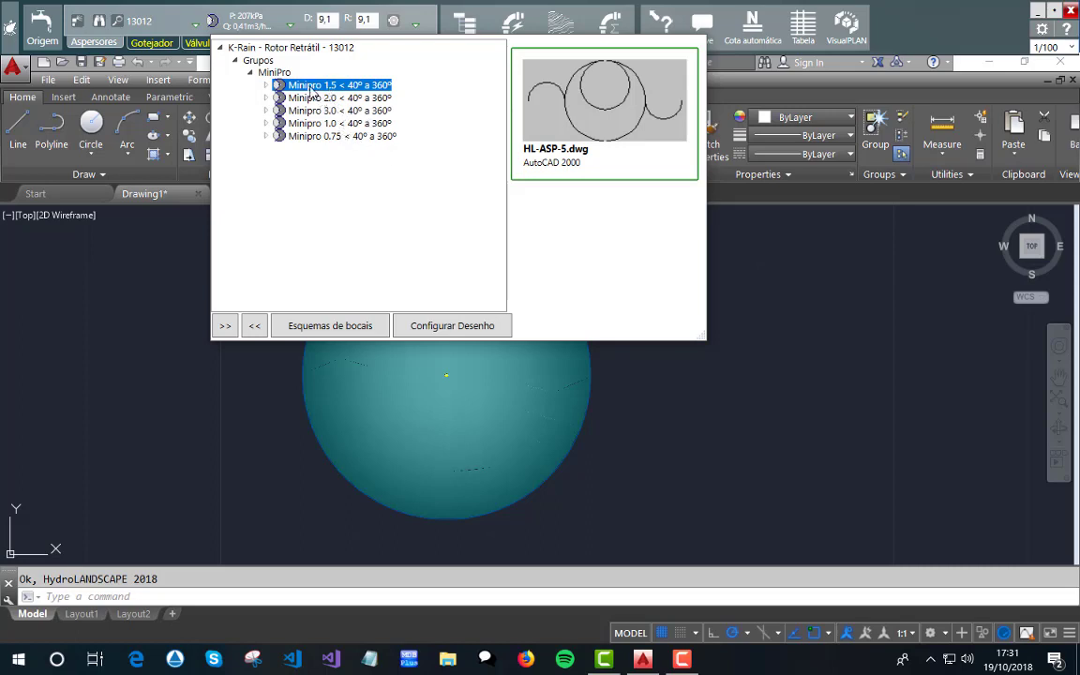
pyautogui.doubleClick(310, 89)
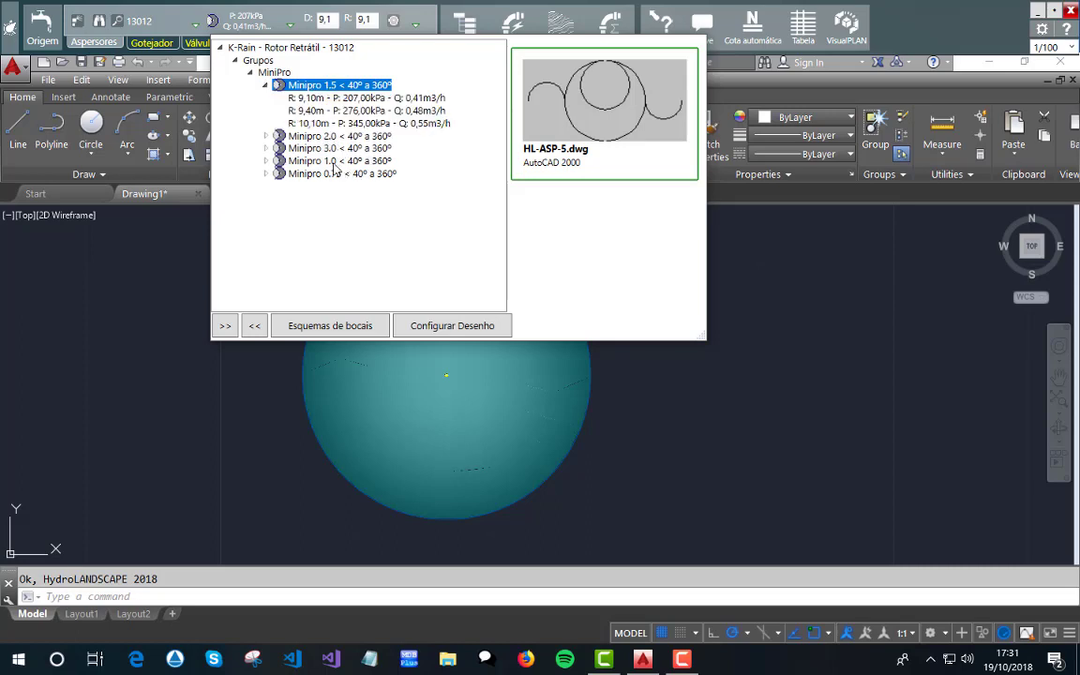
pyautogui.doubleClick(360, 111)
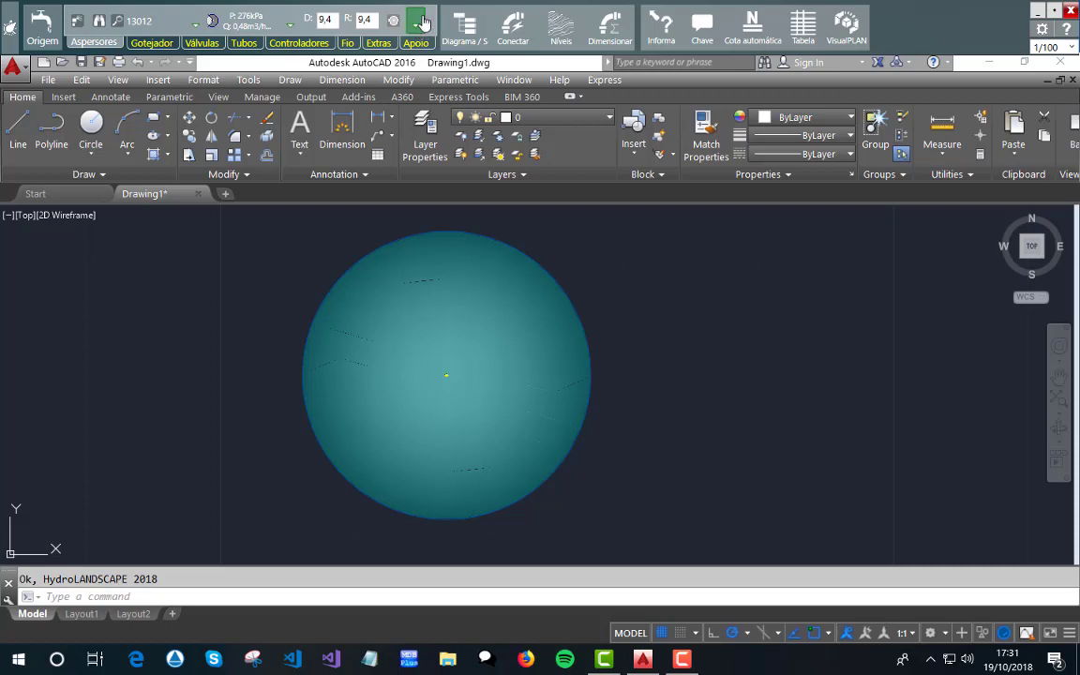
# - Replace the placed sprinkler with the 13012 Minipro 1.5 using 'Substitui um aspersor por este'
pyautogui.click(423, 22)
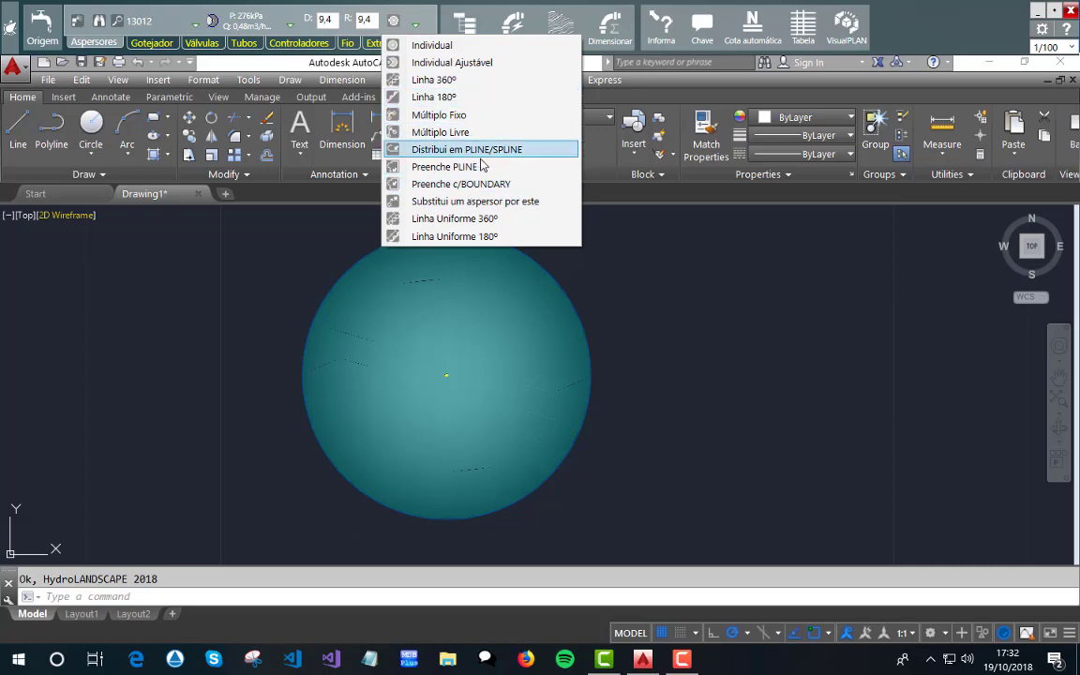
pyautogui.click(518, 204)
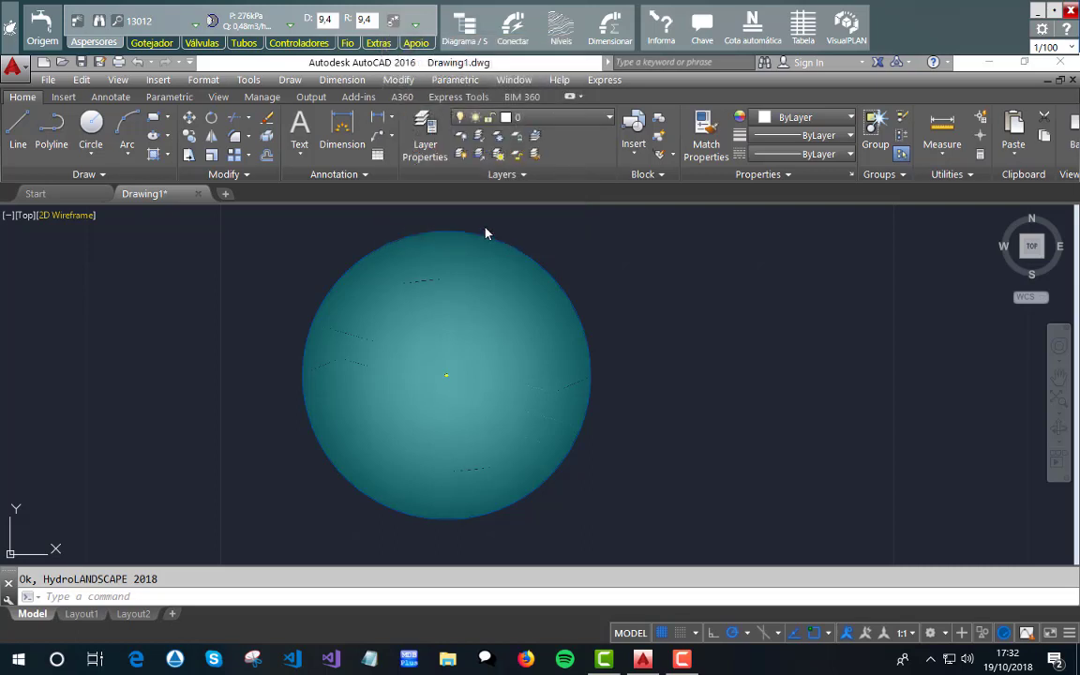
pyautogui.click(393, 25)
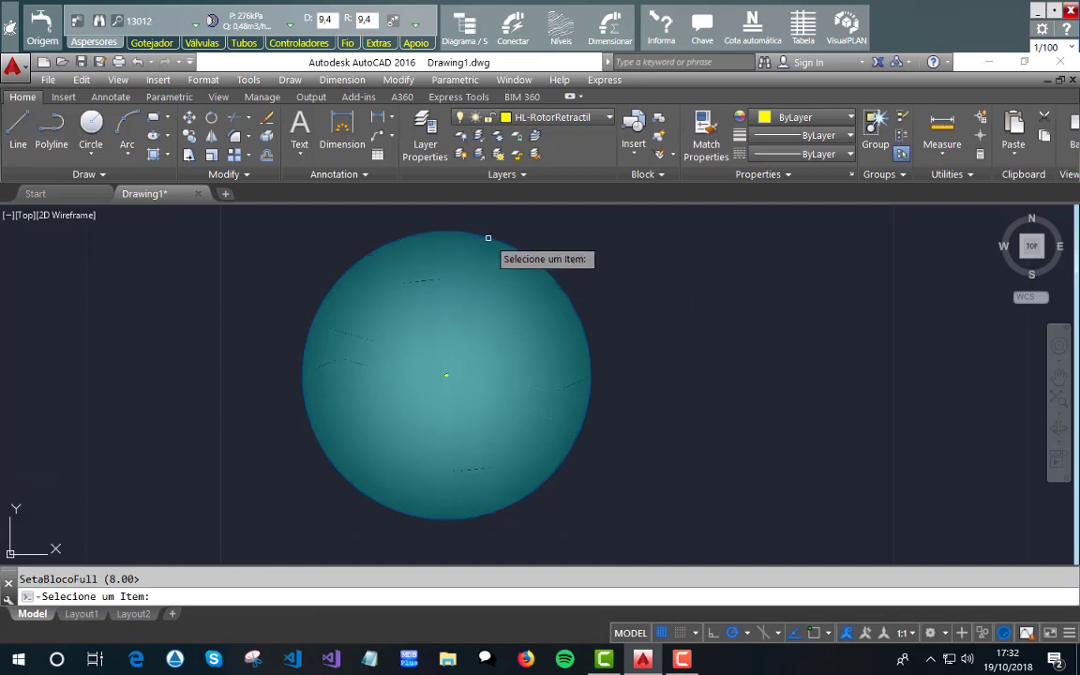
pyautogui.click(490, 237)
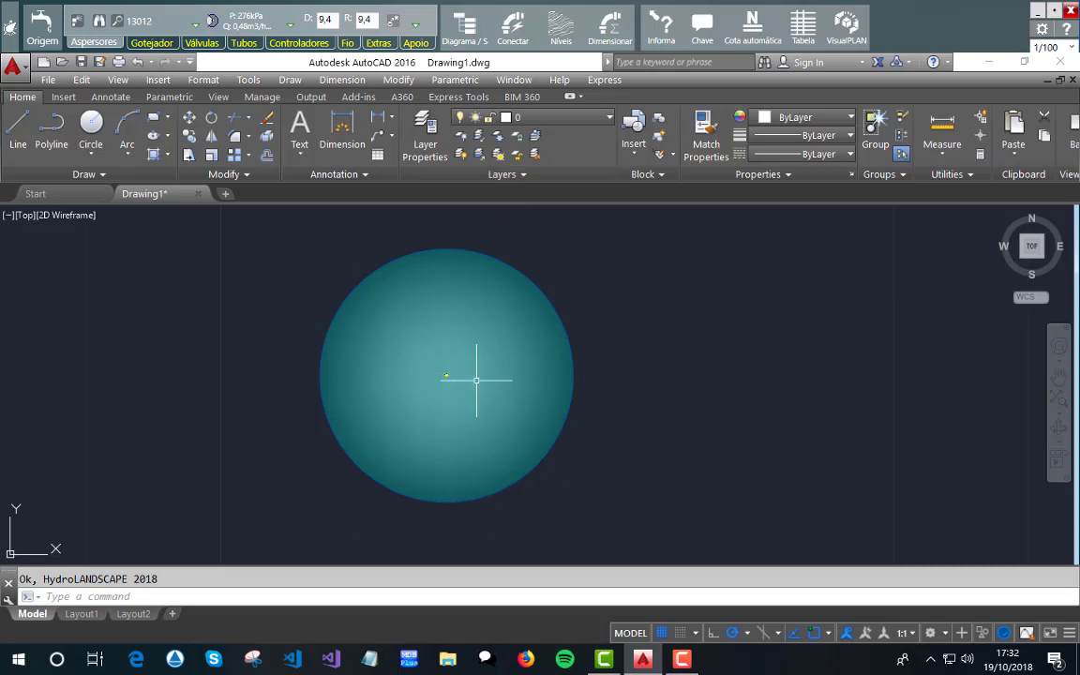
pyautogui.scroll(2, 474, 373)
pyautogui.scroll(-2, 397, 373)
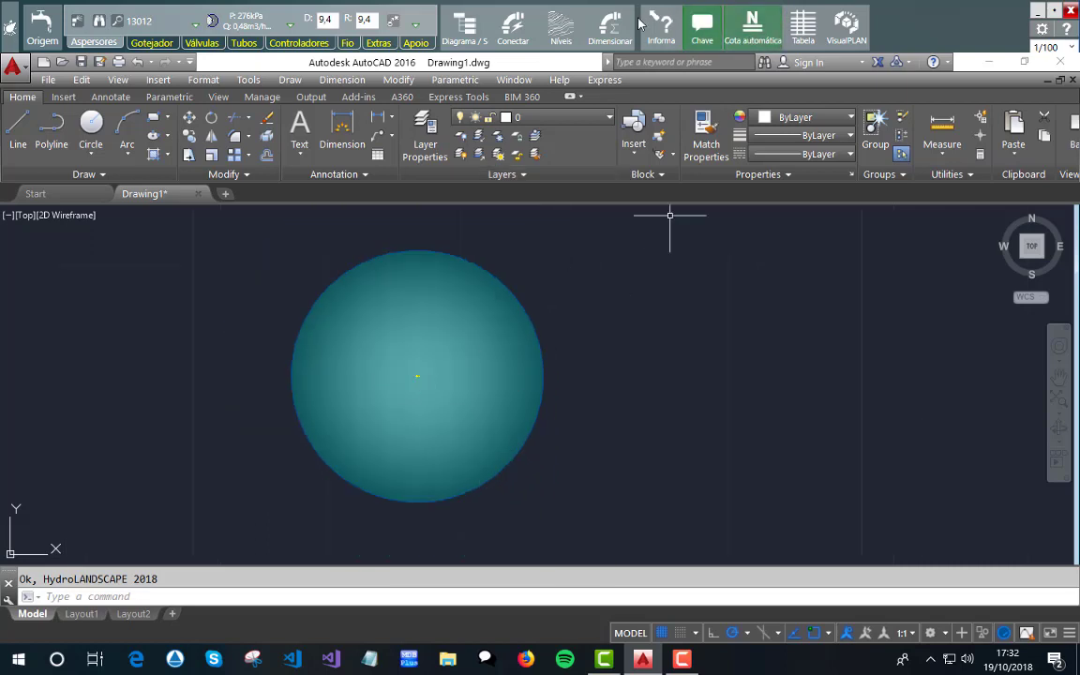
pyautogui.click(663, 34)
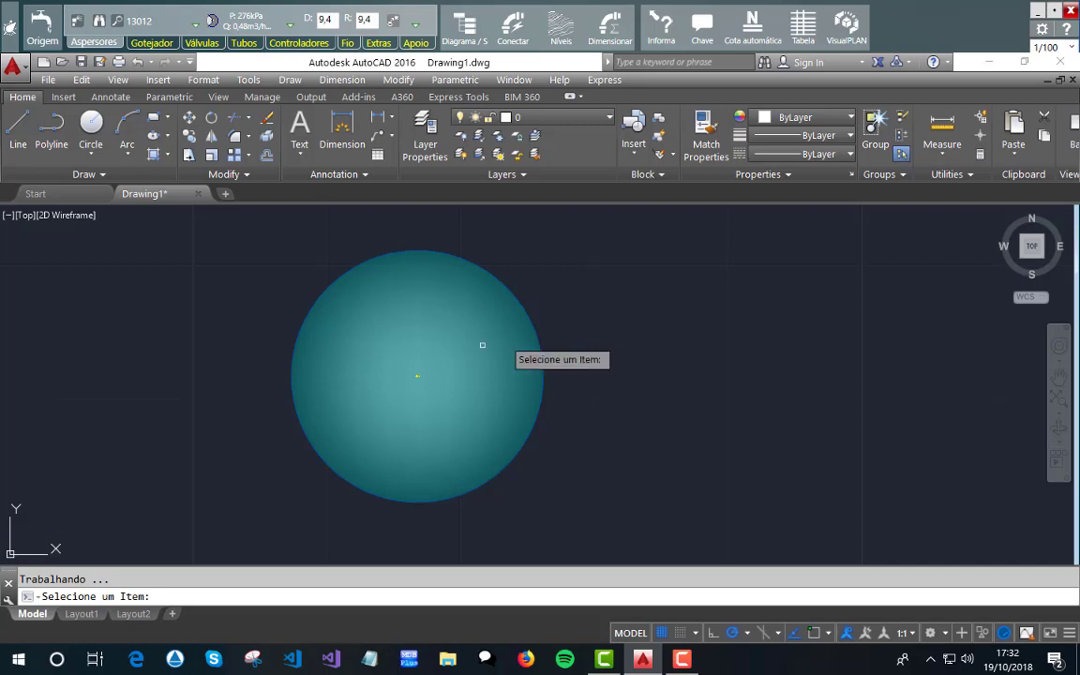
pyautogui.click(422, 376)
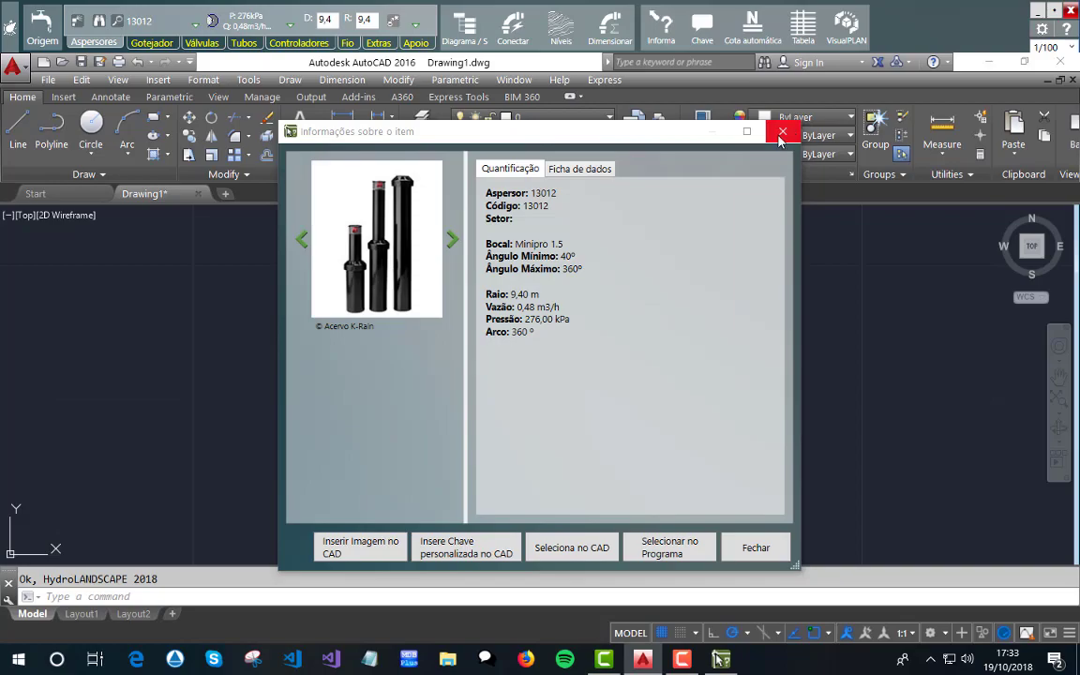
pyautogui.click(782, 131)
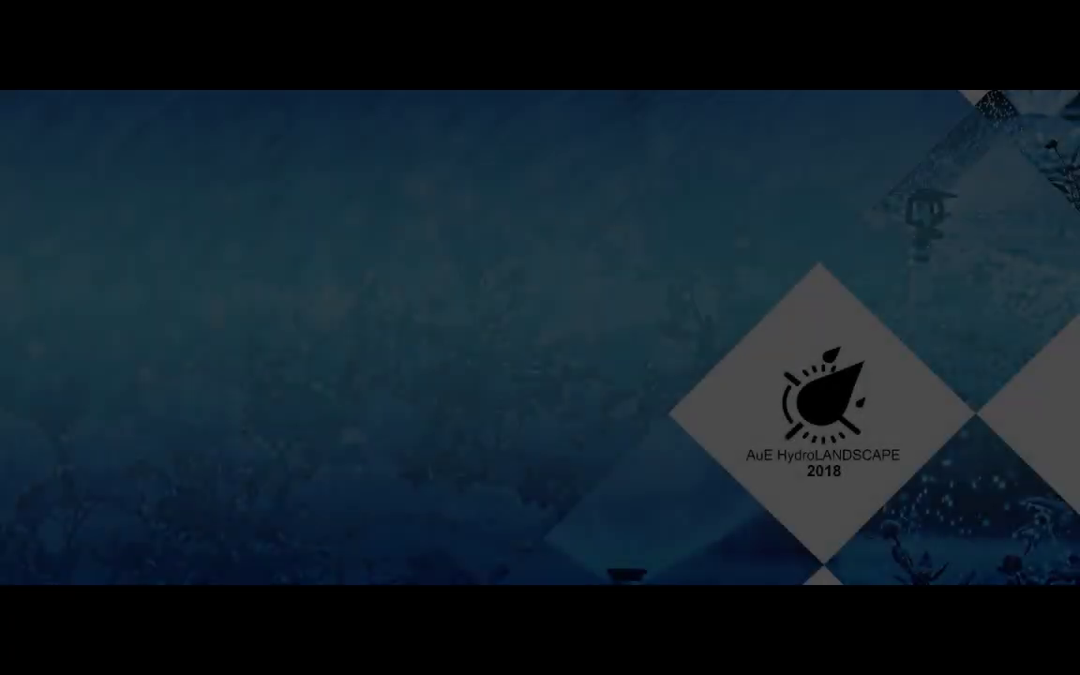